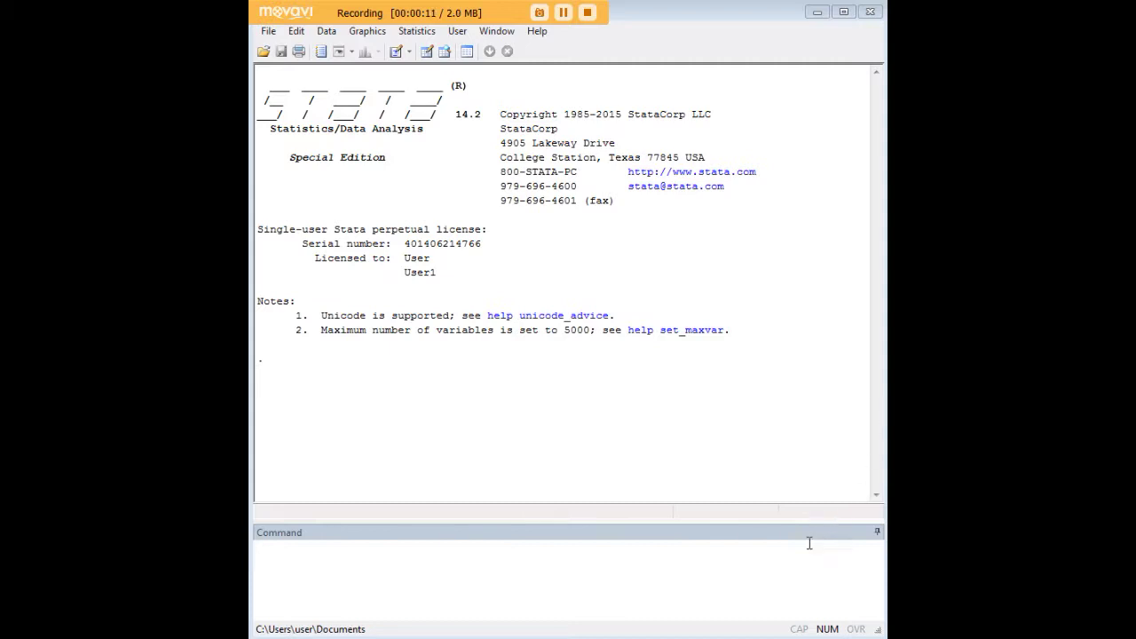
# Load the 1980 census13 state dataset with webuse census13.
pyautogui.click(782, 570)
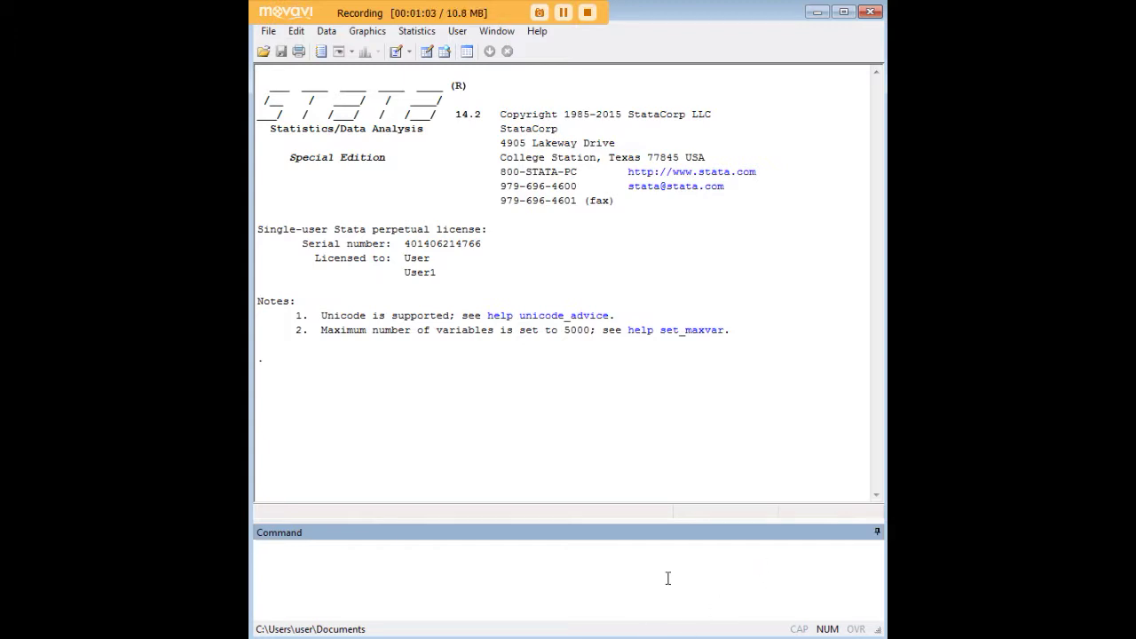
pyautogui.write('webuse census13')
pyautogui.press('Return')
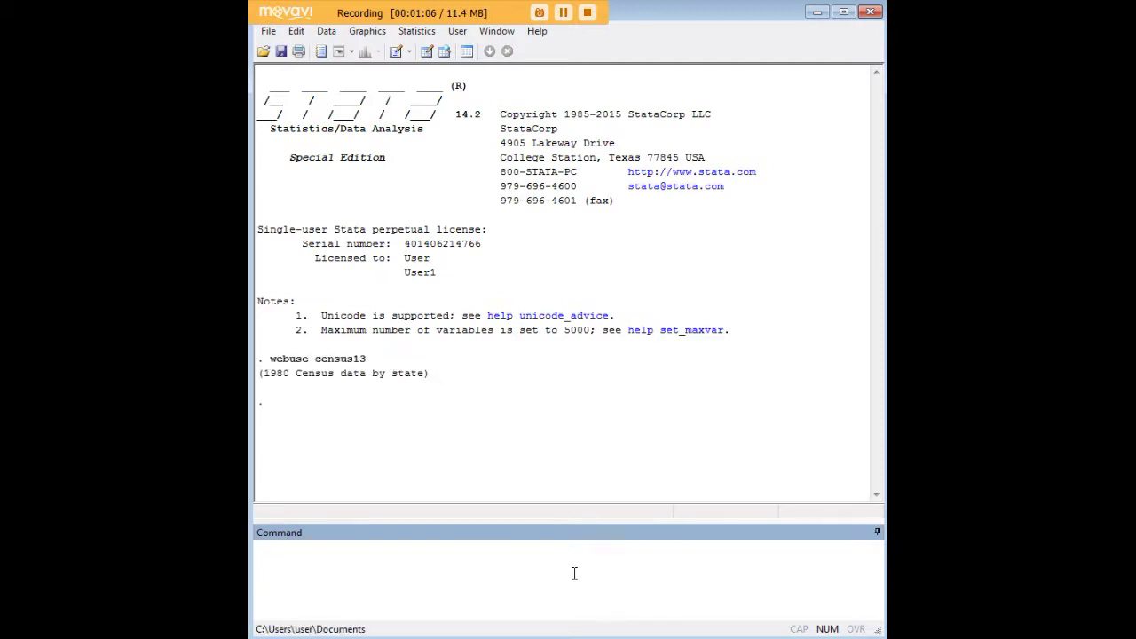
# Open the Data Editor with edit and move it fully into view.
pyautogui.write('edit')
pyautogui.press('Return')
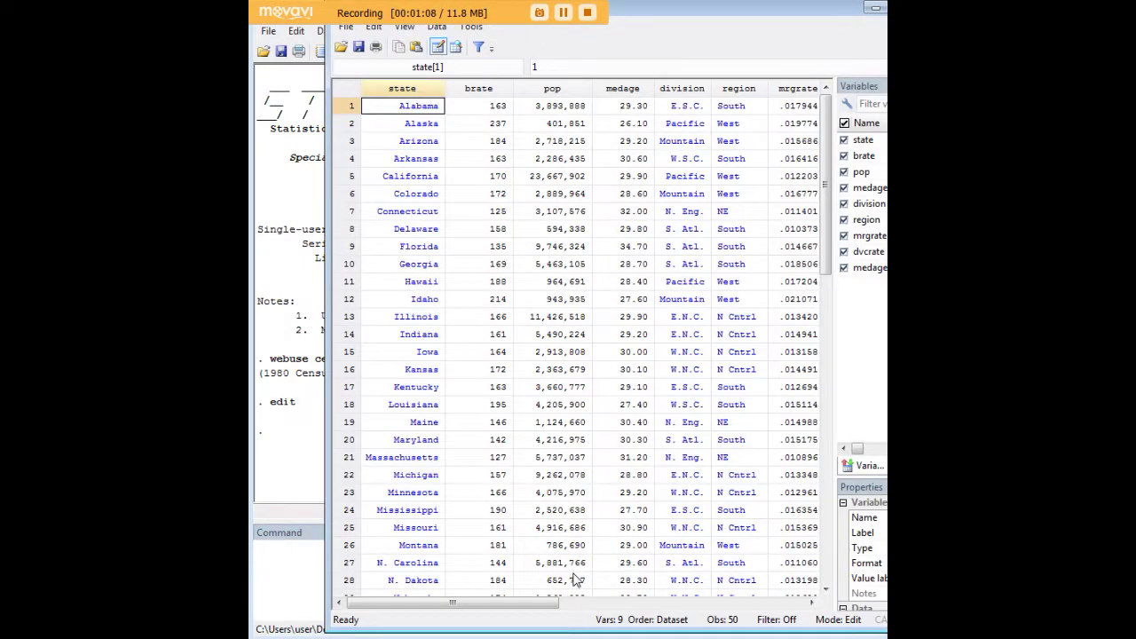
pyautogui.moveTo(694, 14); pyautogui.dragTo(627, 30)
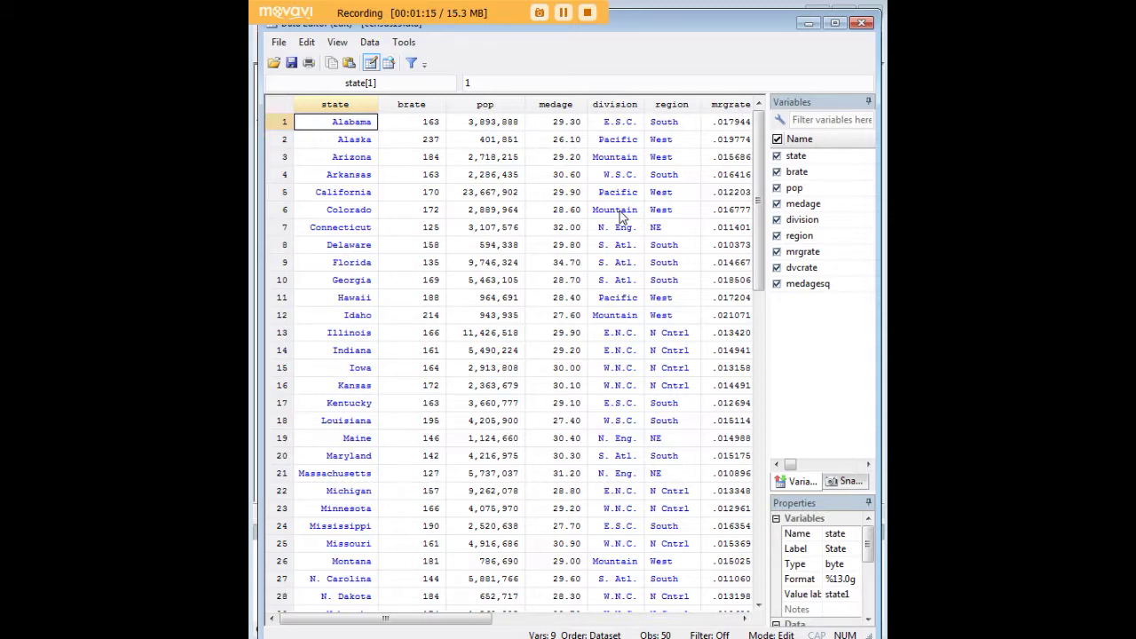
# Inspect Alaska, California, Colorado and Arkansas values in the Data Editor, then minimize it.
pyautogui.click(345, 145)
pyautogui.click(414, 143)
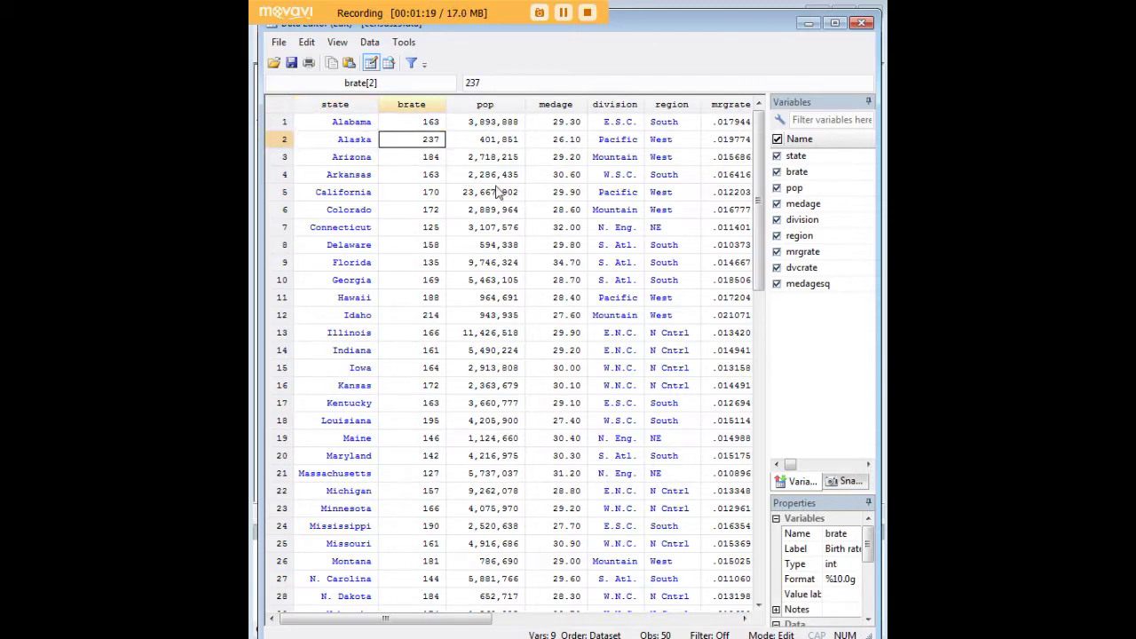
pyautogui.click(496, 188)
pyautogui.scroll(-4, 588, 284)
pyautogui.scroll(4, 671, 314)
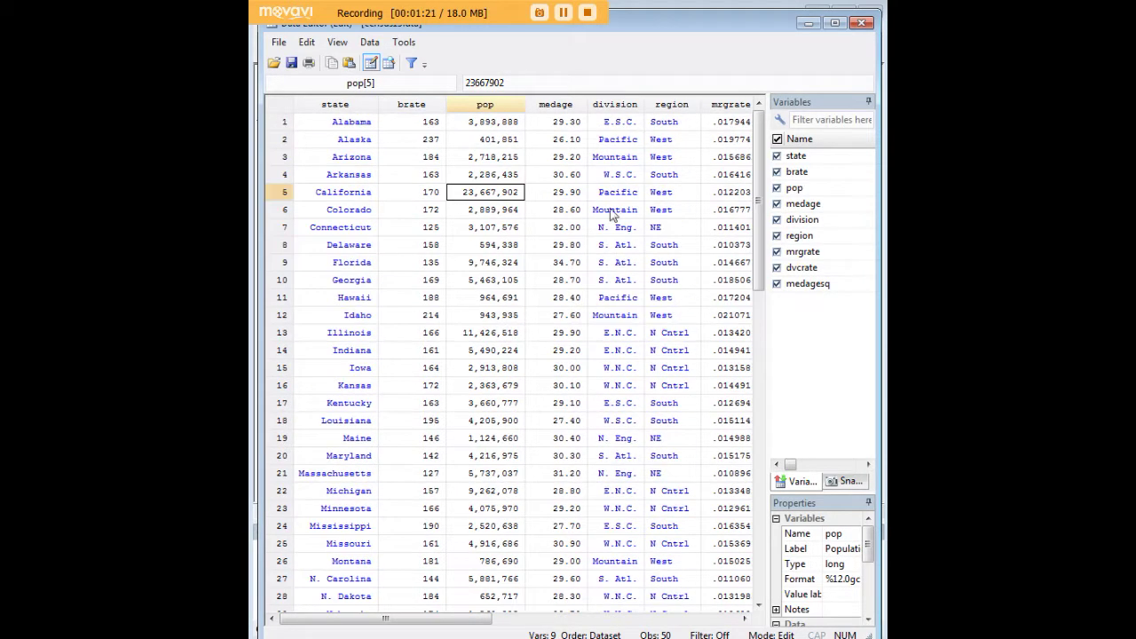
pyautogui.click(629, 197)
pyautogui.click(430, 212)
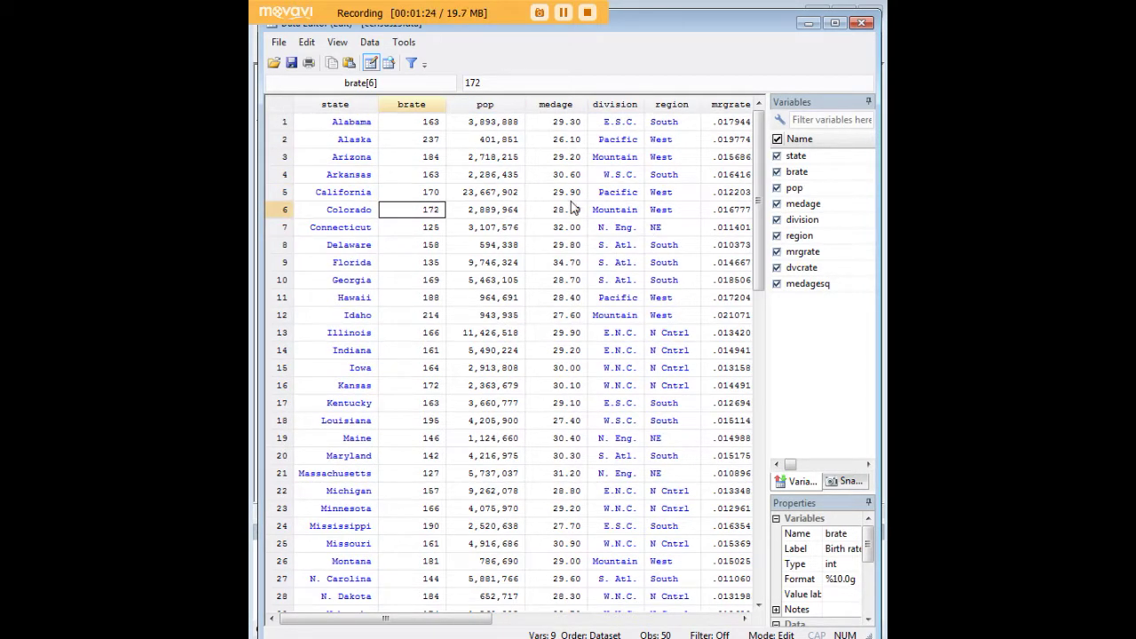
pyautogui.click(499, 175)
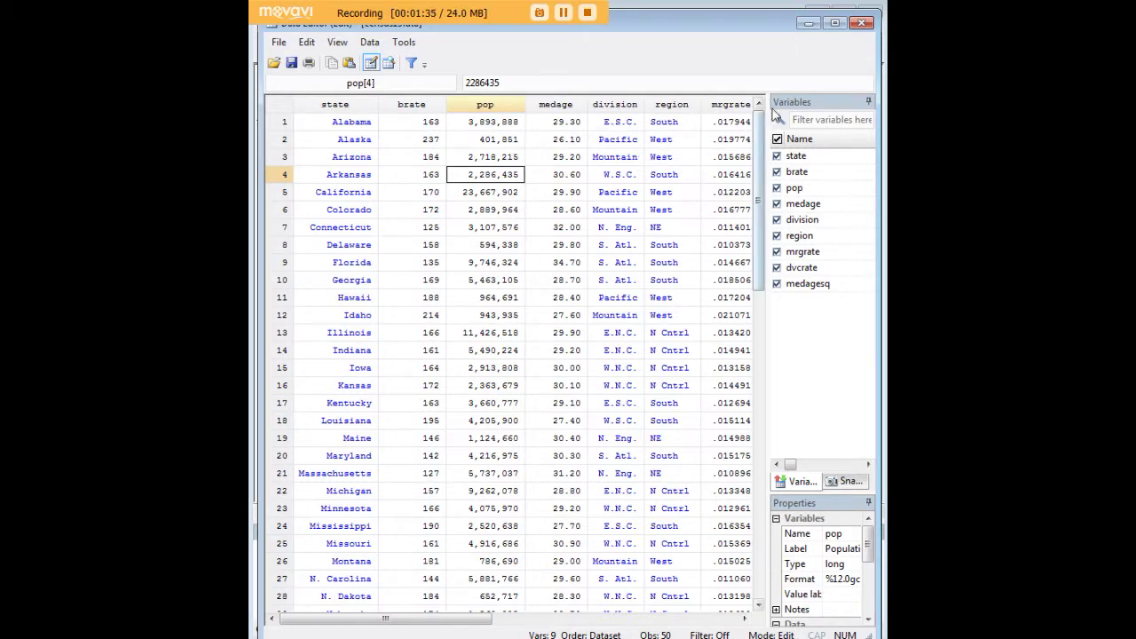
pyautogui.click(810, 28)
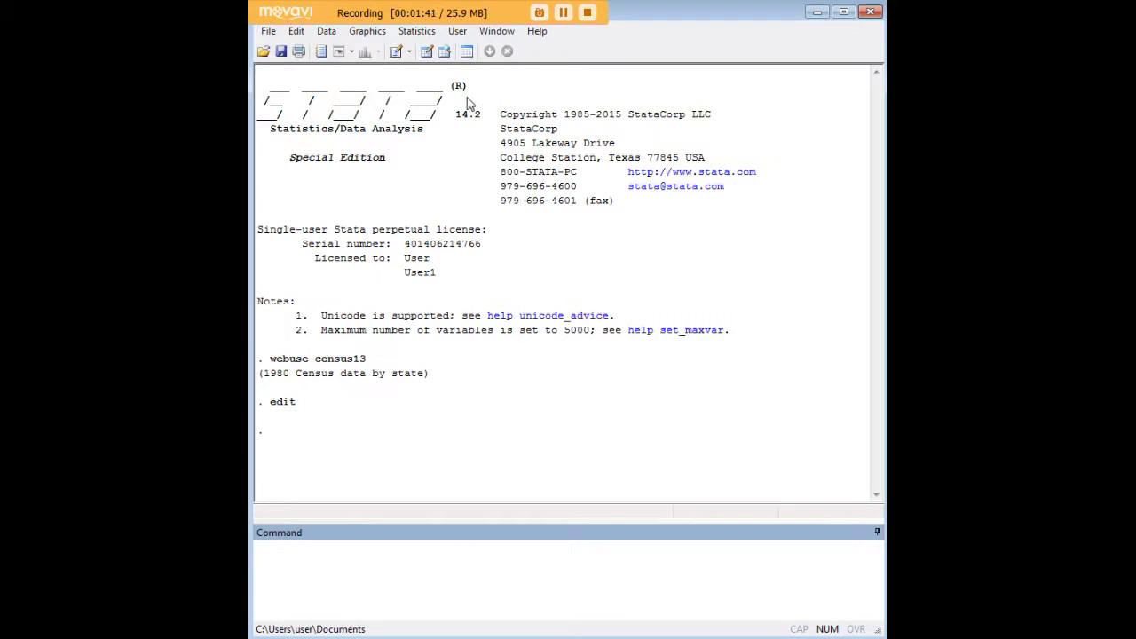
# Open a blank Untitled.do Do-file Editor, move it up into view, and activate it.
pyautogui.click(396, 55)
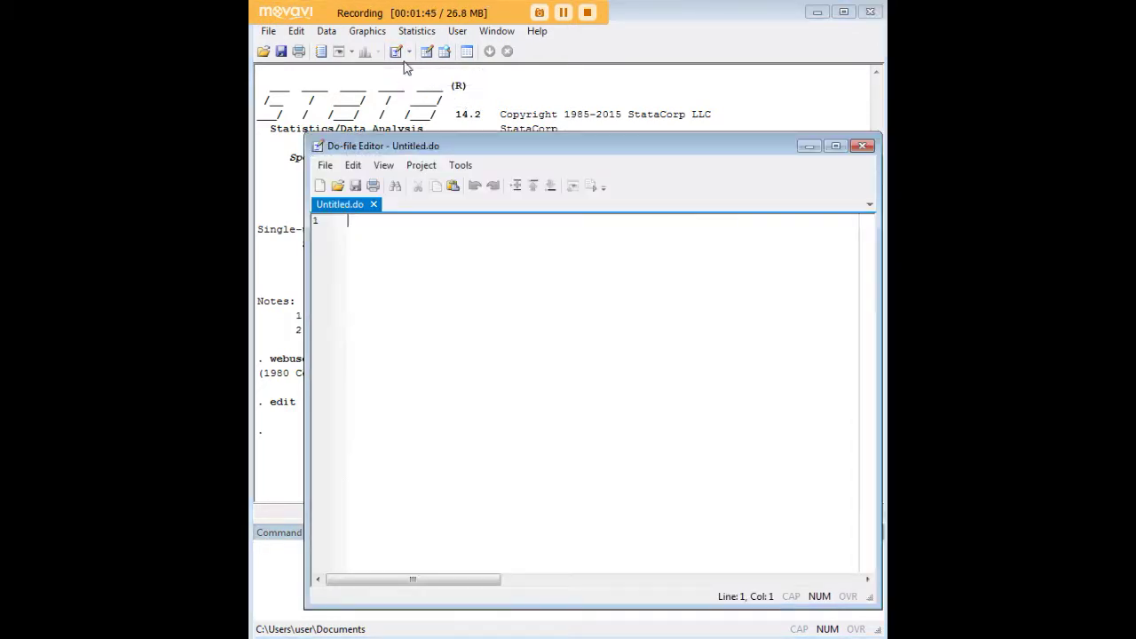
pyautogui.moveTo(587, 153); pyautogui.dragTo(580, 333)
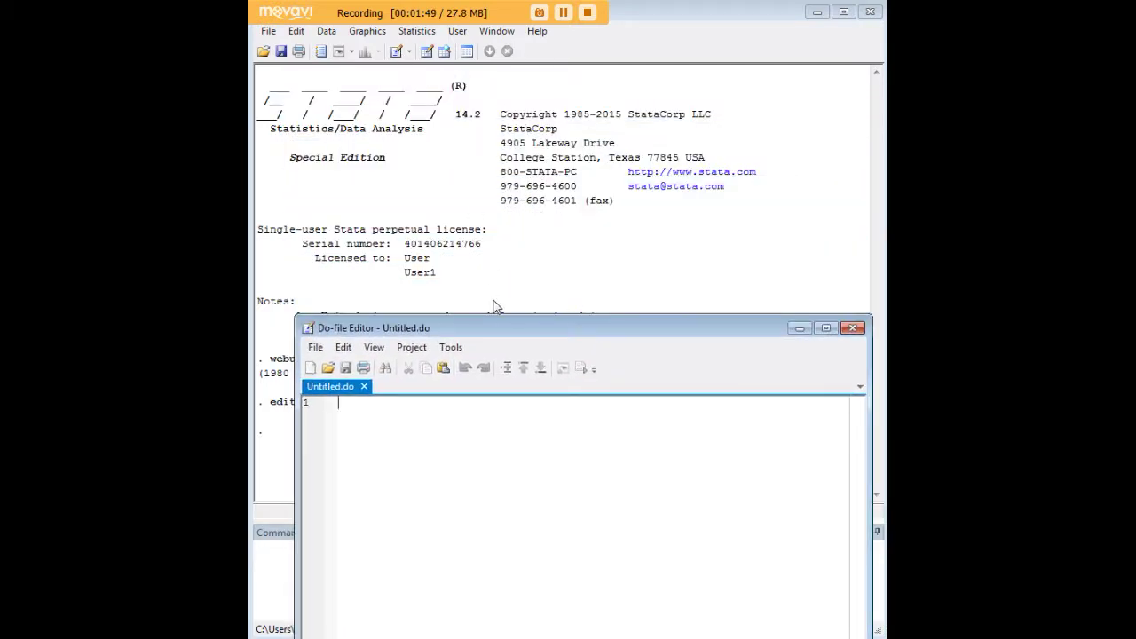
pyautogui.moveTo(505, 322); pyautogui.dragTo(486, 96)
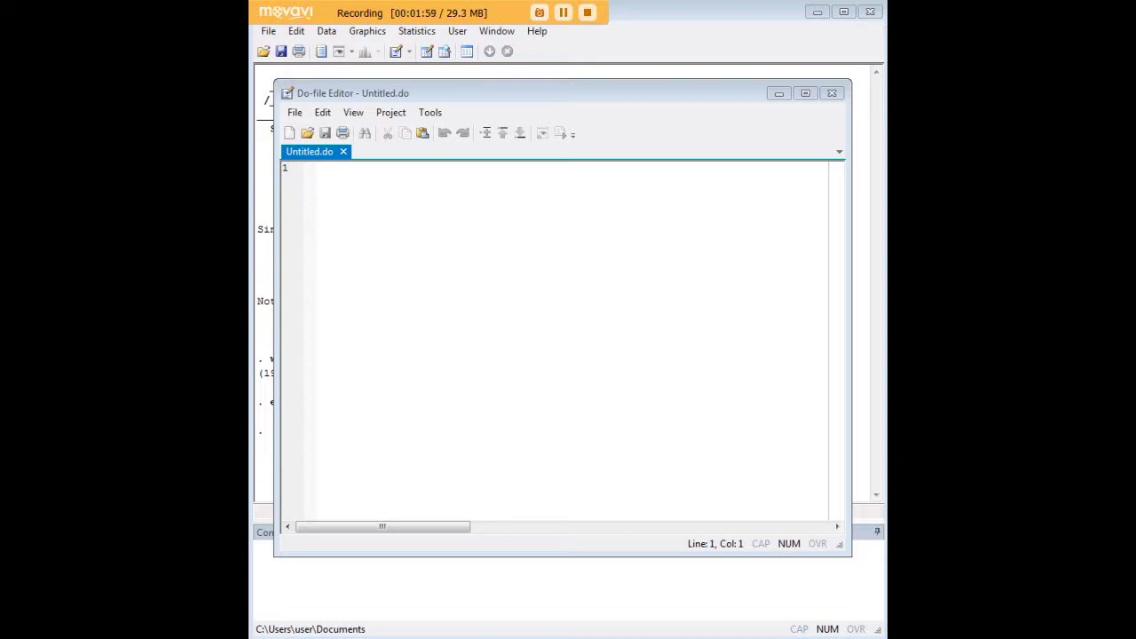
pyautogui.click(585, 176)
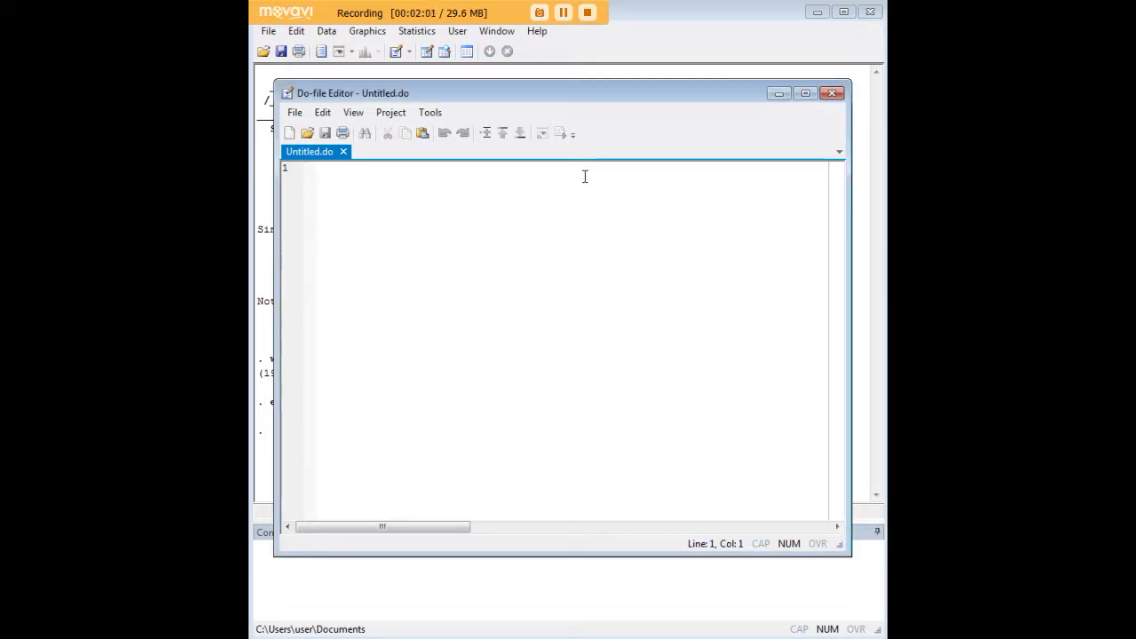
# Paste the summarize, reg mrgrate dvcrate and twoway graph lines, highlighting the summarize and reg lines.
pyautogui.write('summarize mrgrate dvcrate, detail reg mrgrate dvcrate graph twoway (lfitci mrgrate dvcrate) (scatter mrgrate dvcrate), scheme(s1color)')
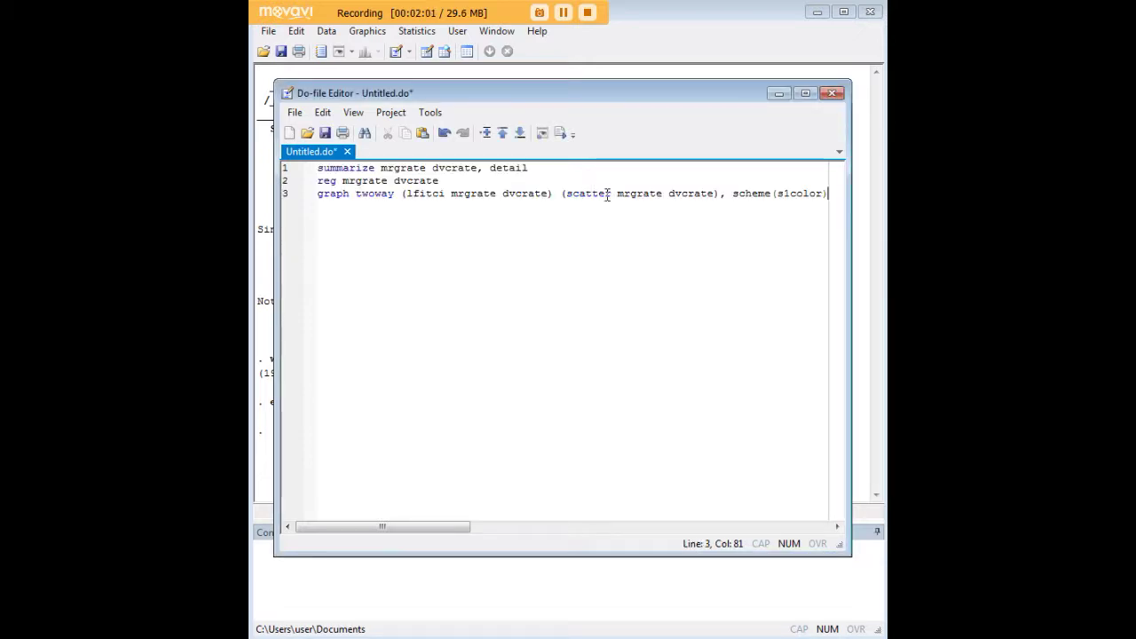
pyautogui.click(537, 171)
pyautogui.click(395, 168)
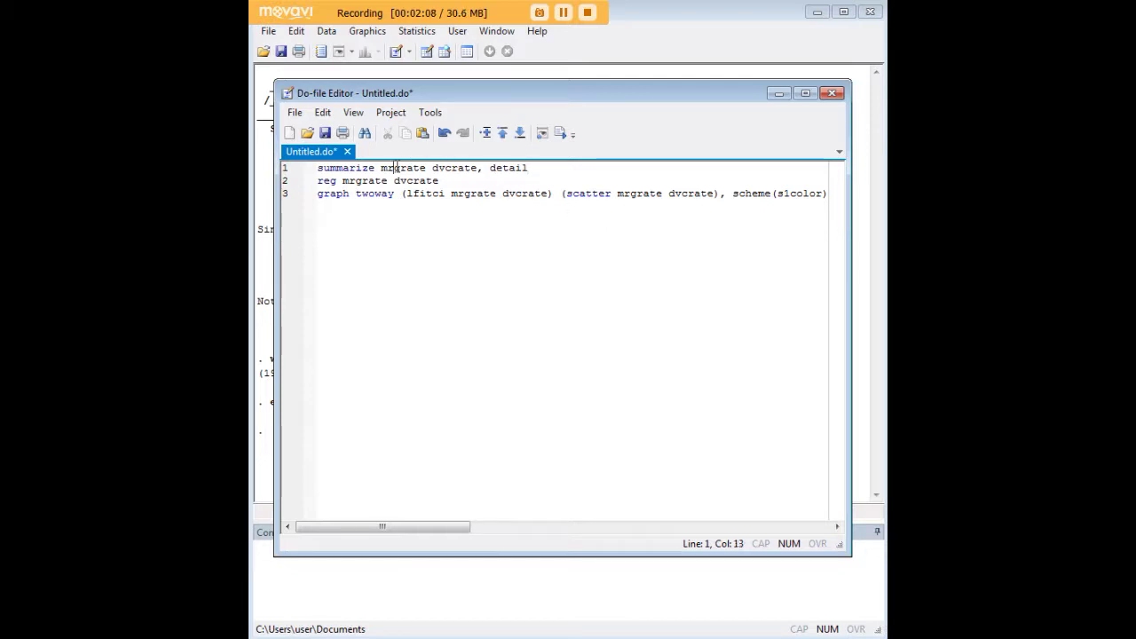
pyautogui.click(452, 168)
pyautogui.moveTo(533, 168); pyautogui.dragTo(318, 165)
pyautogui.moveTo(443, 180); pyautogui.dragTo(310, 180)
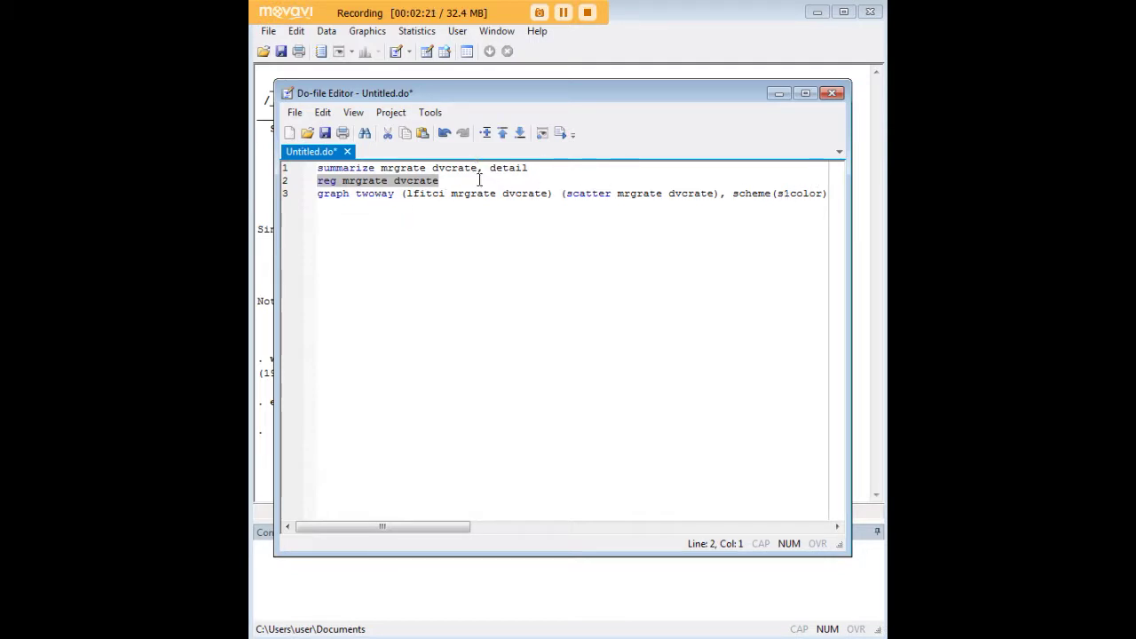
pyautogui.click(620, 180)
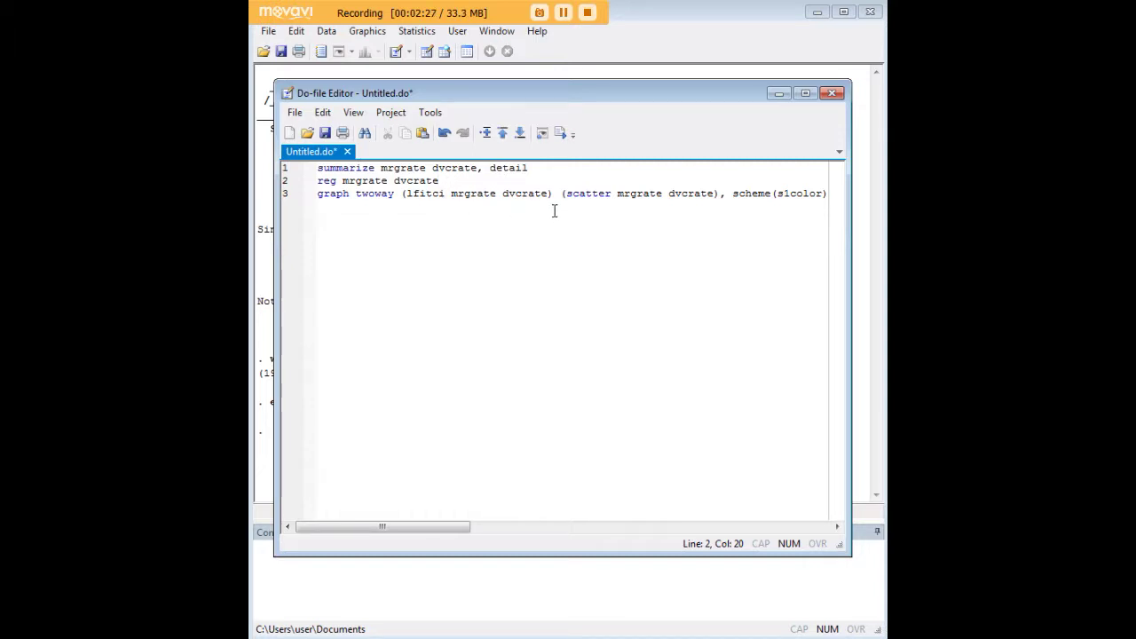
# Run the whole do-file, then minimize the graph and the Do-file Editor.
pyautogui.click(562, 135)
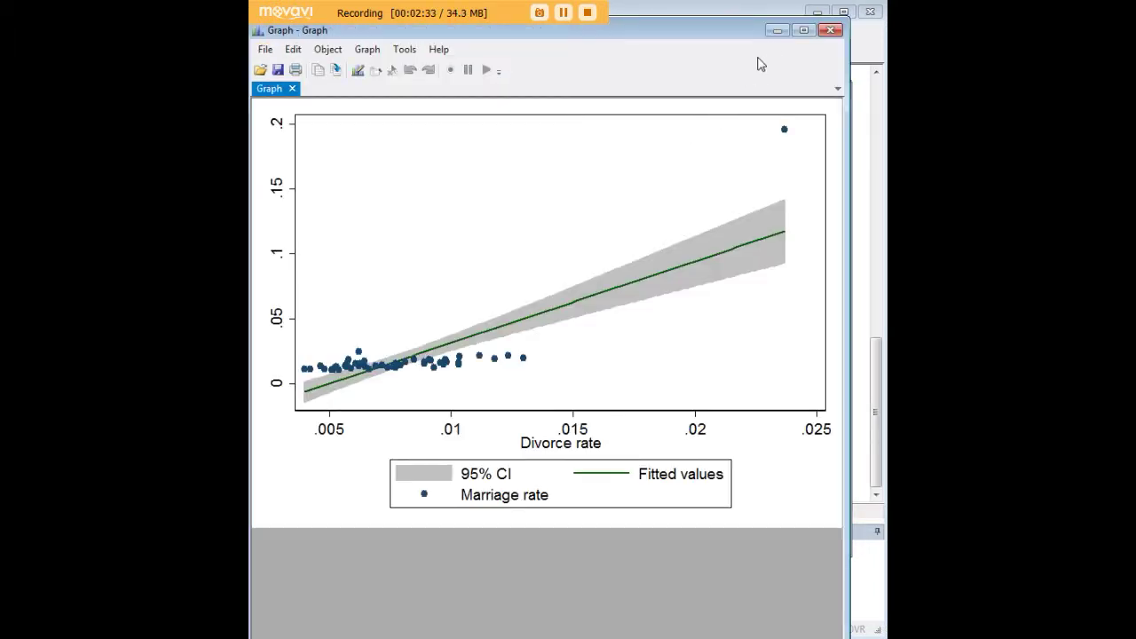
pyautogui.click(778, 31)
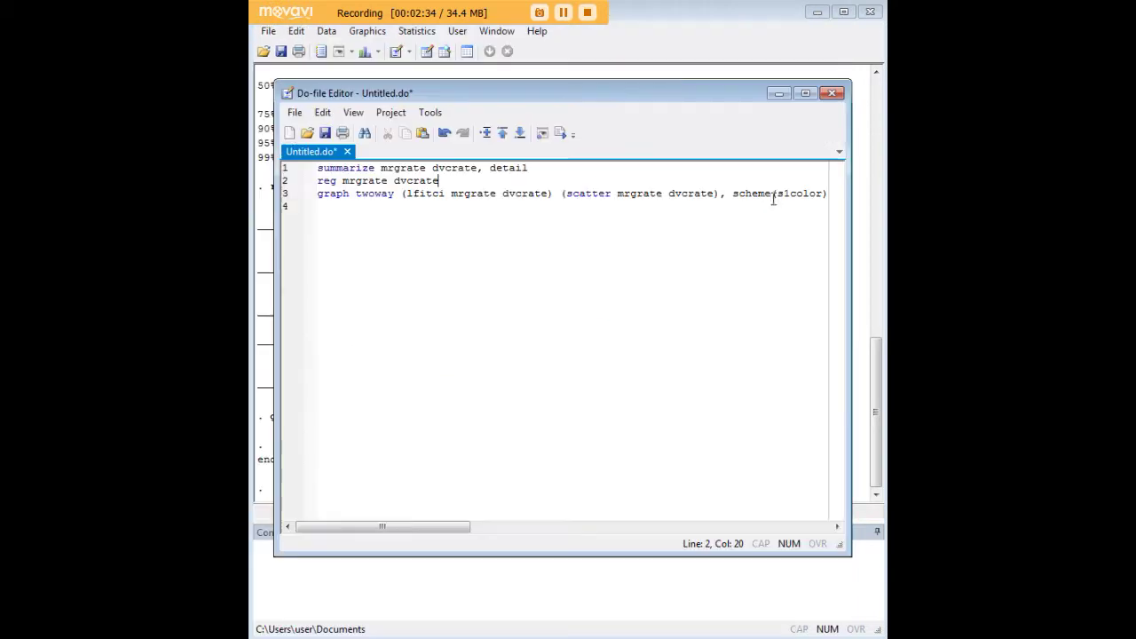
pyautogui.click(777, 94)
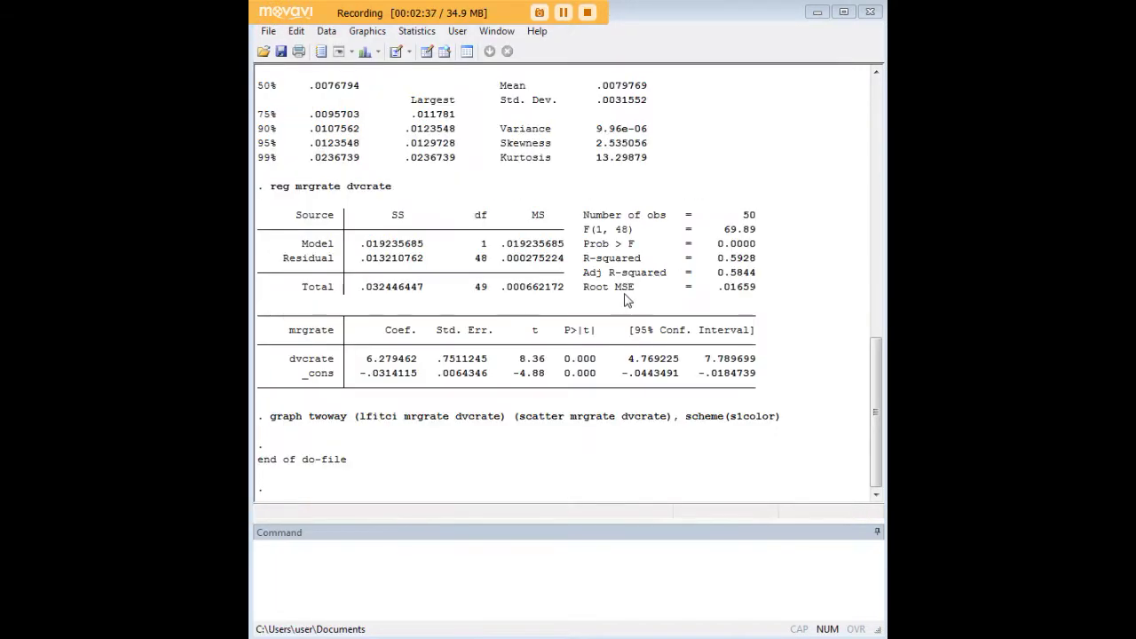
# Review the summarize output and the regression table (dvcrate 6.279462, R-squared 0.5928).
pyautogui.scroll(5, 638, 308)
pyautogui.scroll(7, 619, 307)
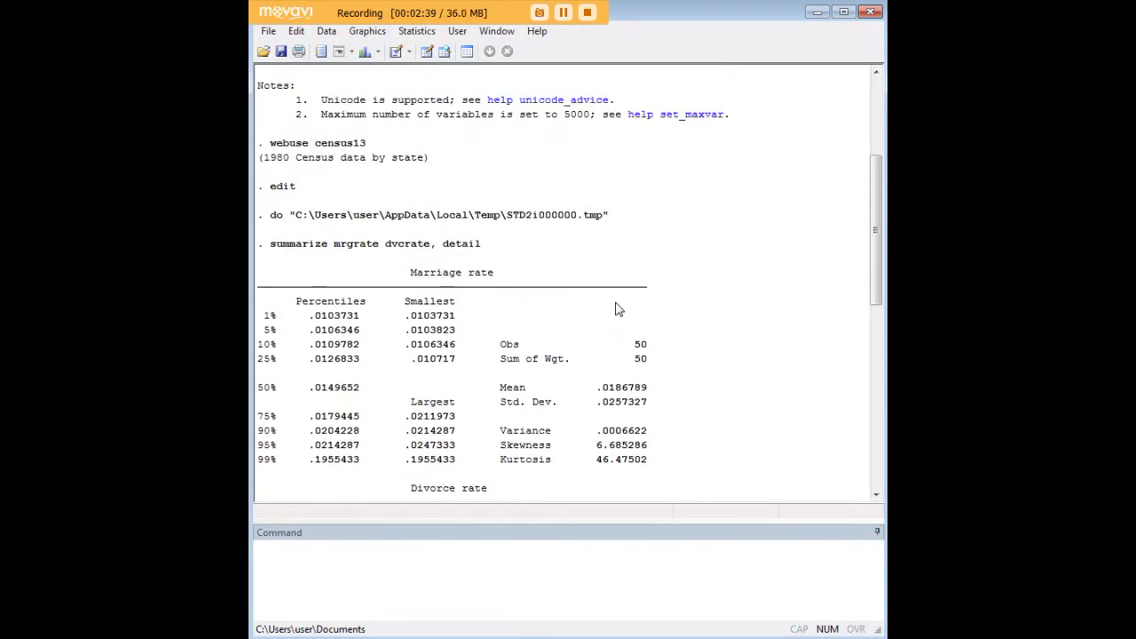
pyautogui.moveTo(485, 247); pyautogui.dragTo(270, 249)
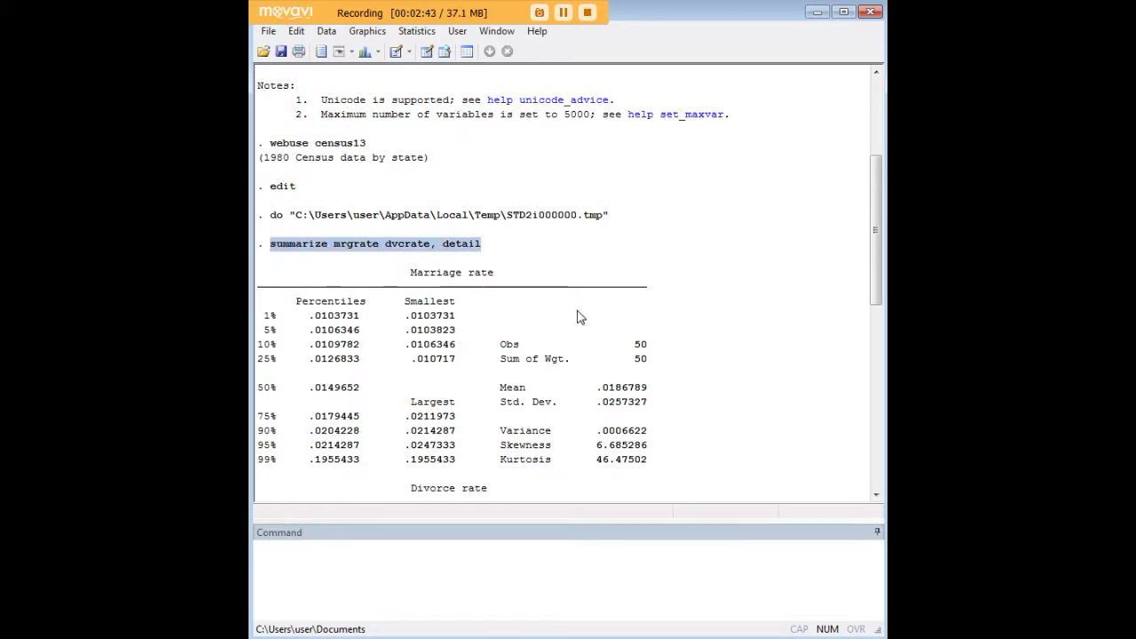
pyautogui.click(426, 252)
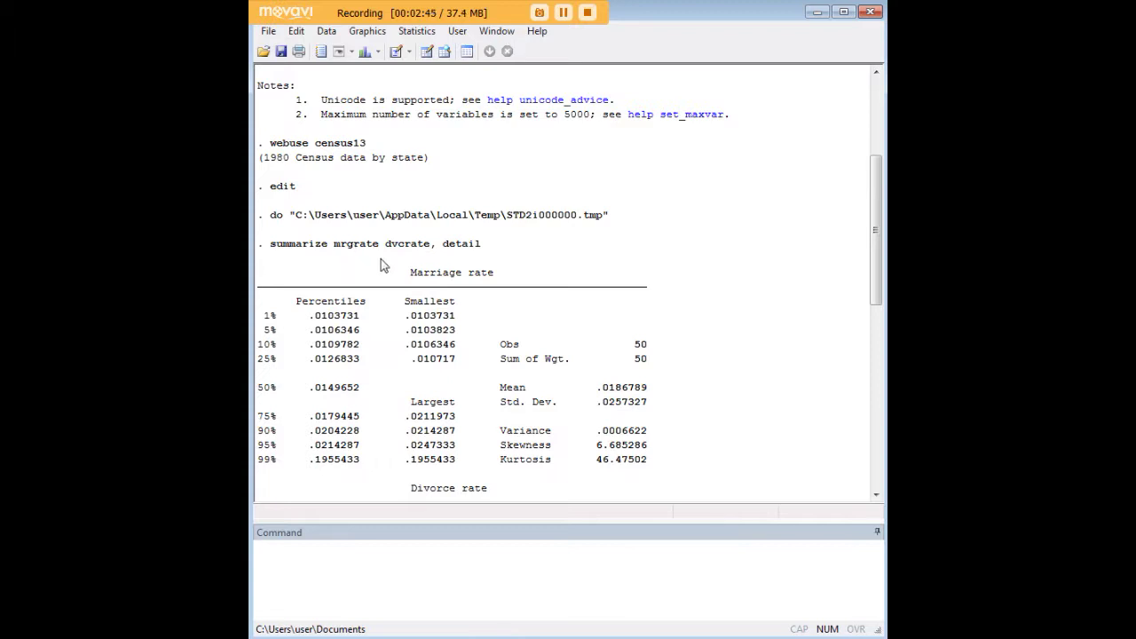
pyautogui.scroll(-2, 391, 257)
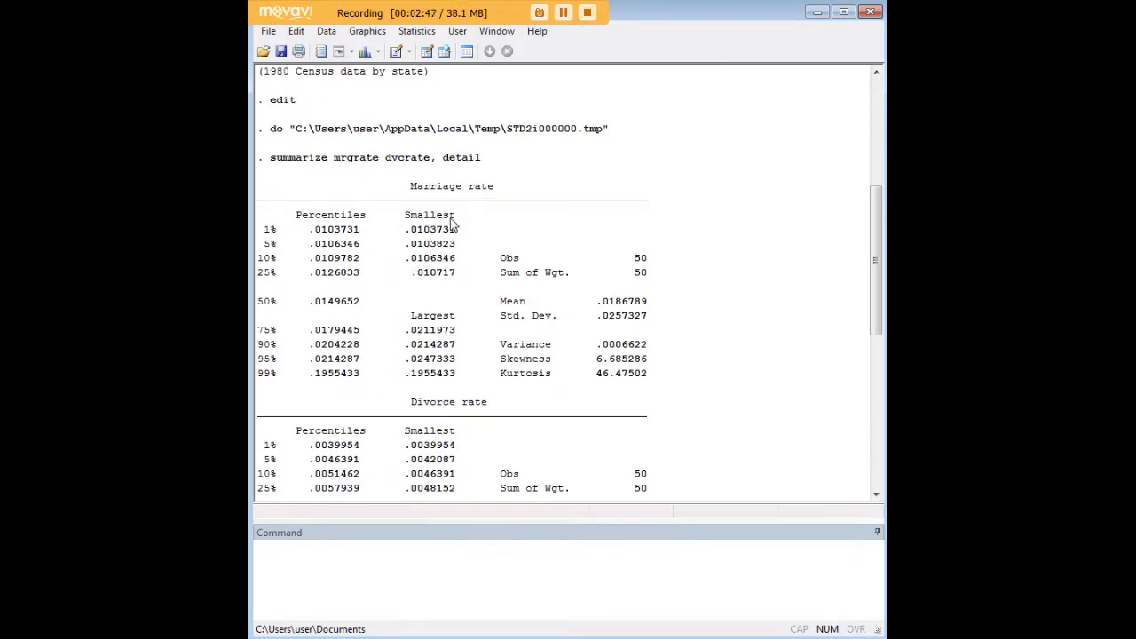
pyautogui.scroll(-2, 452, 223)
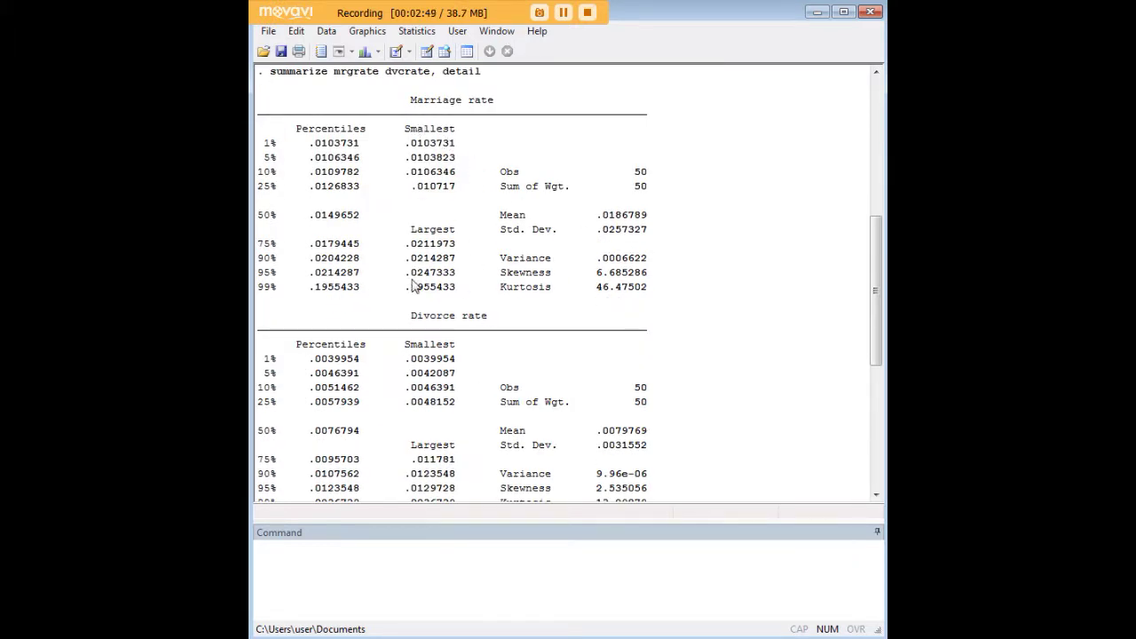
pyautogui.scroll(-2, 519, 348)
pyautogui.scroll(-5, 519, 348)
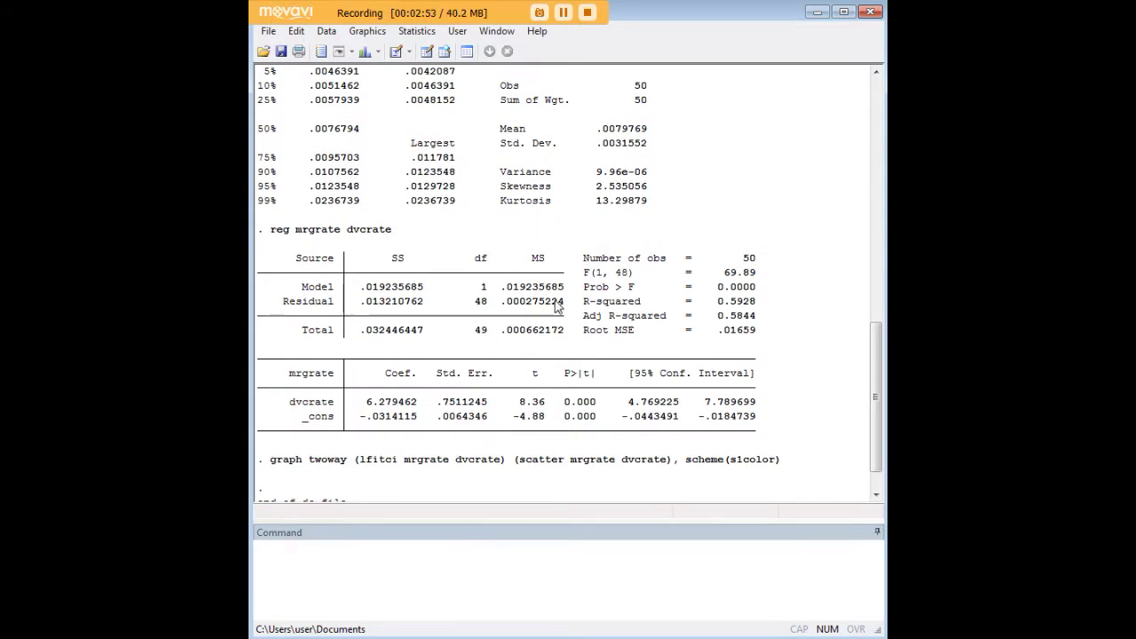
# Bring the fitted-line scatter graph back from the taskbar, nudge it, then minimize it.
pyautogui.click(445, 638)
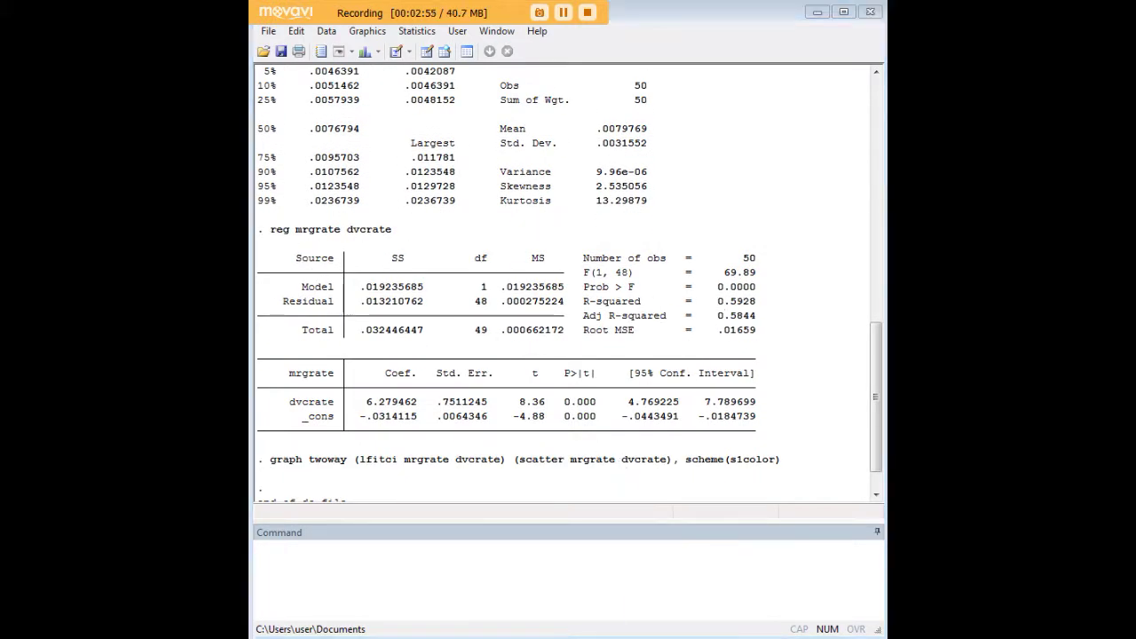
pyautogui.click(443, 637)
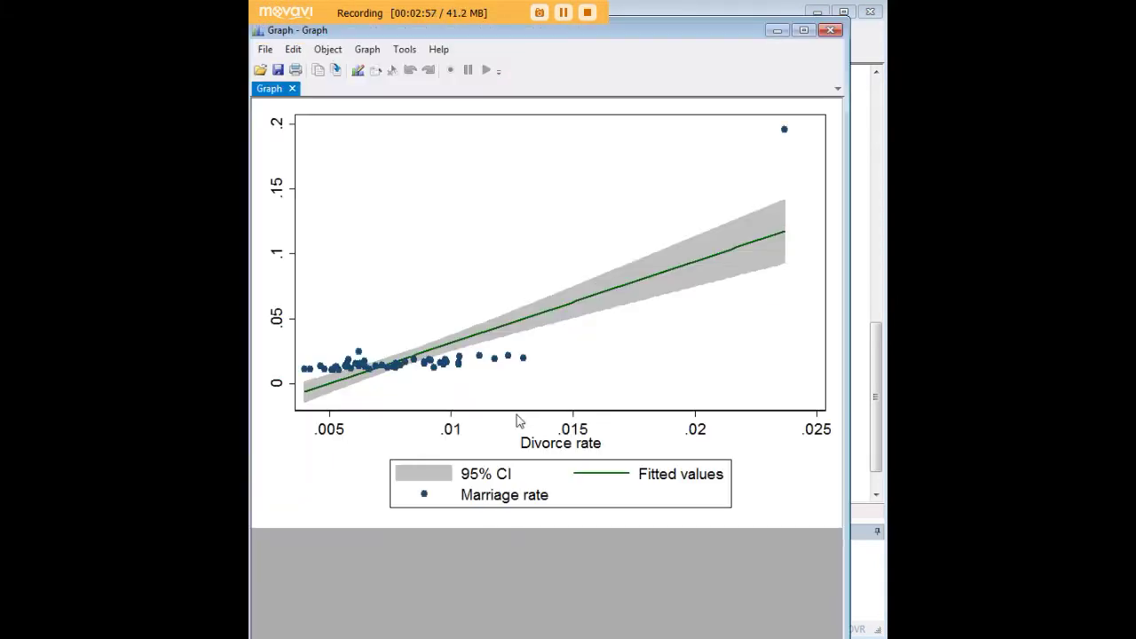
pyautogui.moveTo(643, 35); pyautogui.dragTo(657, 29)
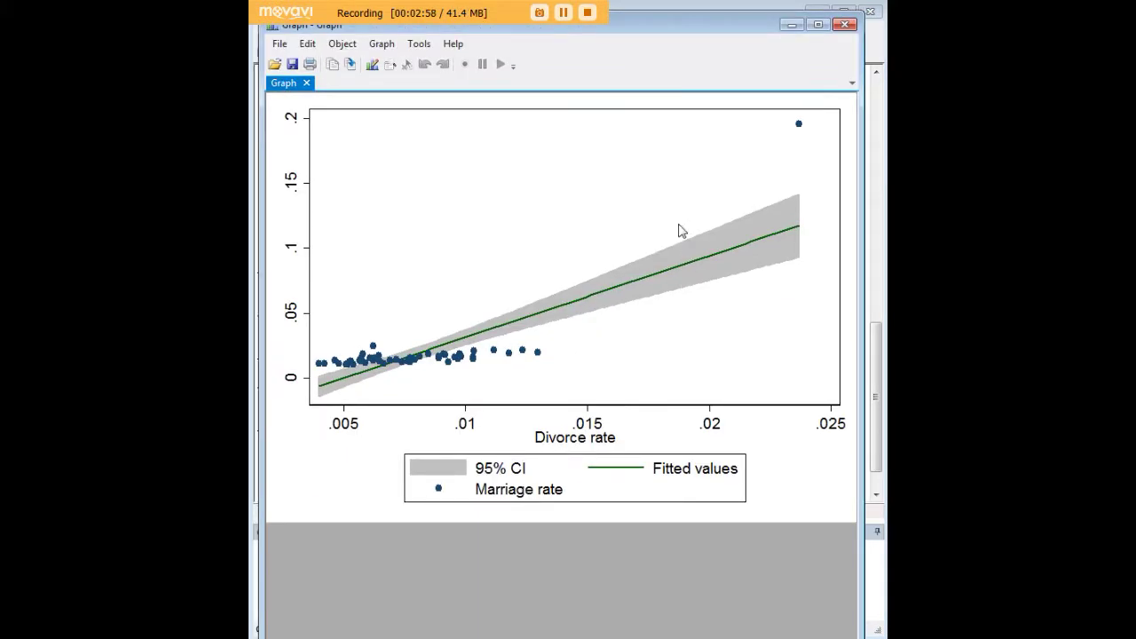
pyautogui.click(792, 25)
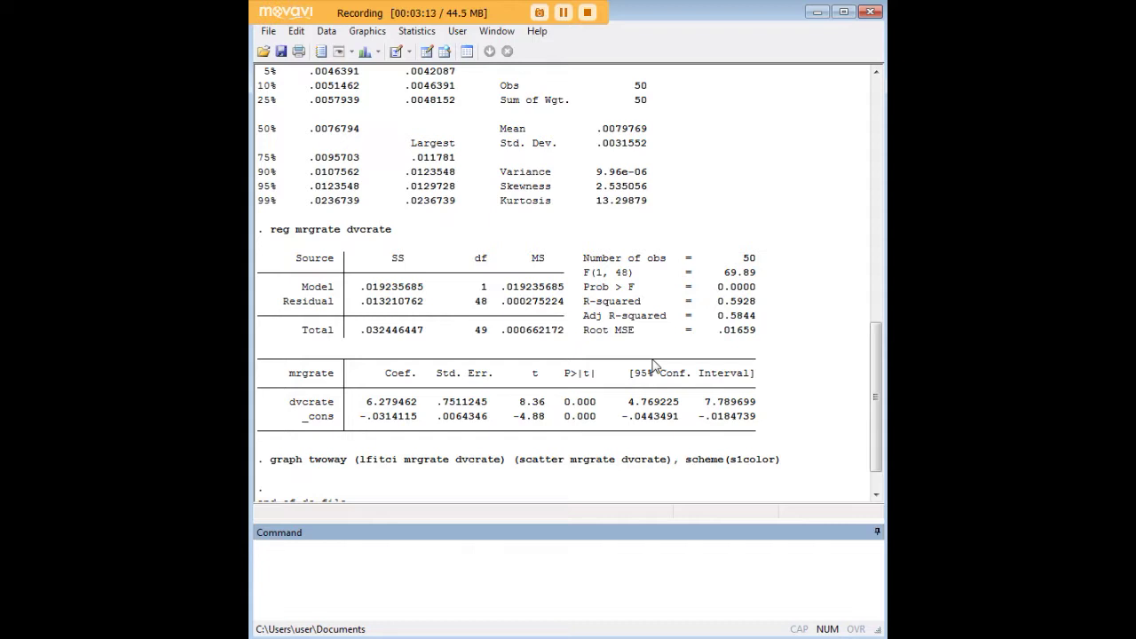
# Browse the Statistics, User and Graphics menus without choosing anything.
pyautogui.click(417, 31)
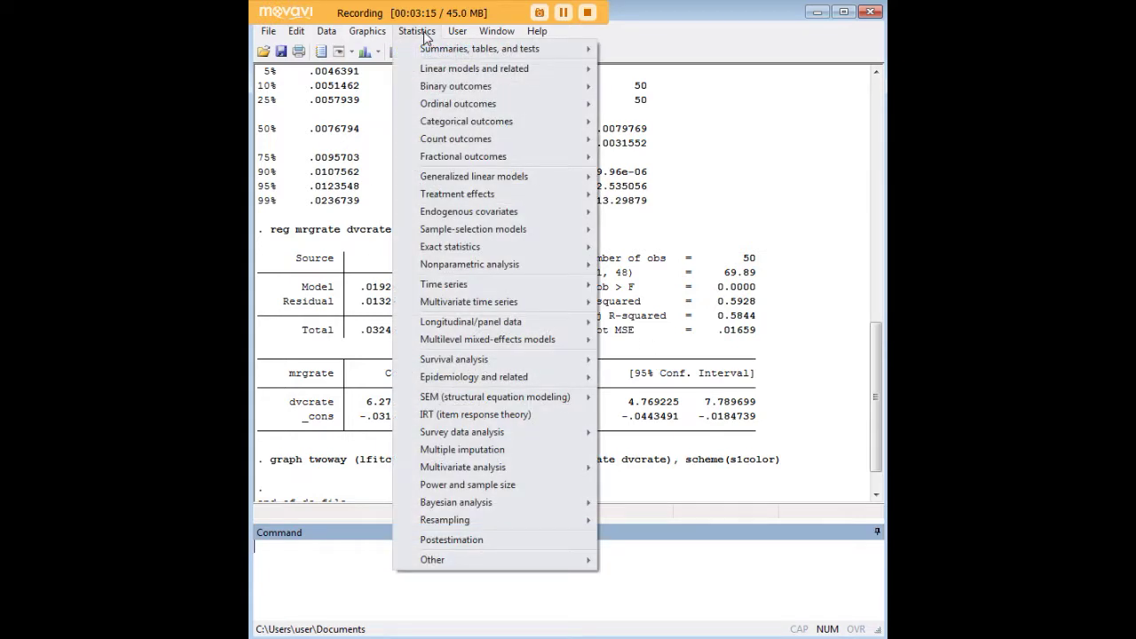
pyautogui.moveTo(377, 34)
pyautogui.moveTo(452, 38)
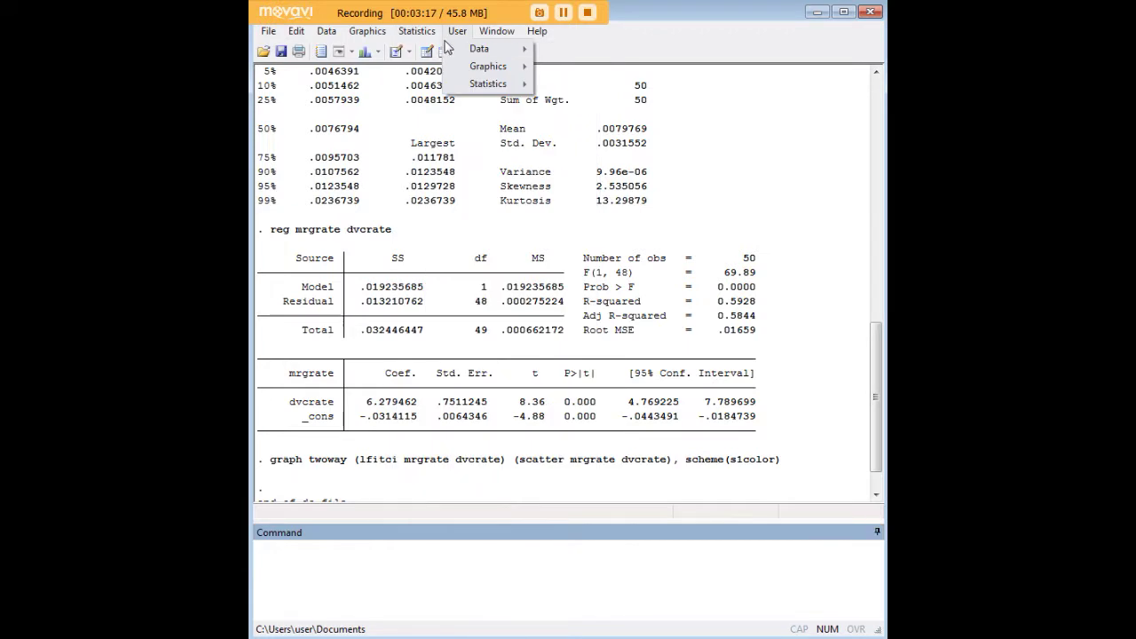
pyautogui.click(465, 299)
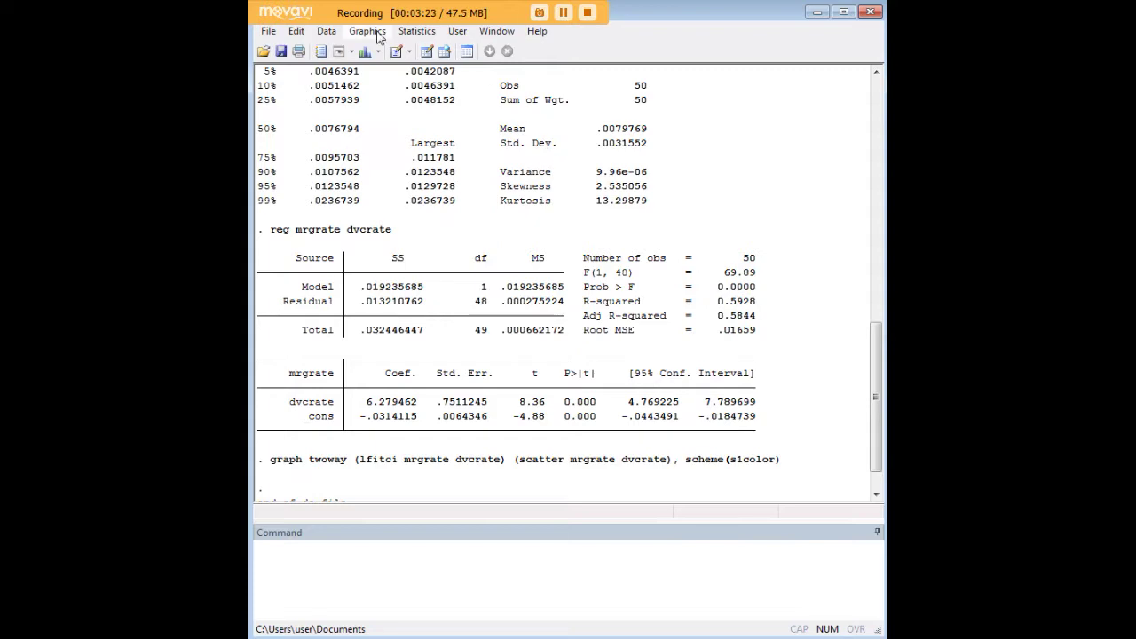
pyautogui.click(424, 37)
pyautogui.moveTo(374, 38)
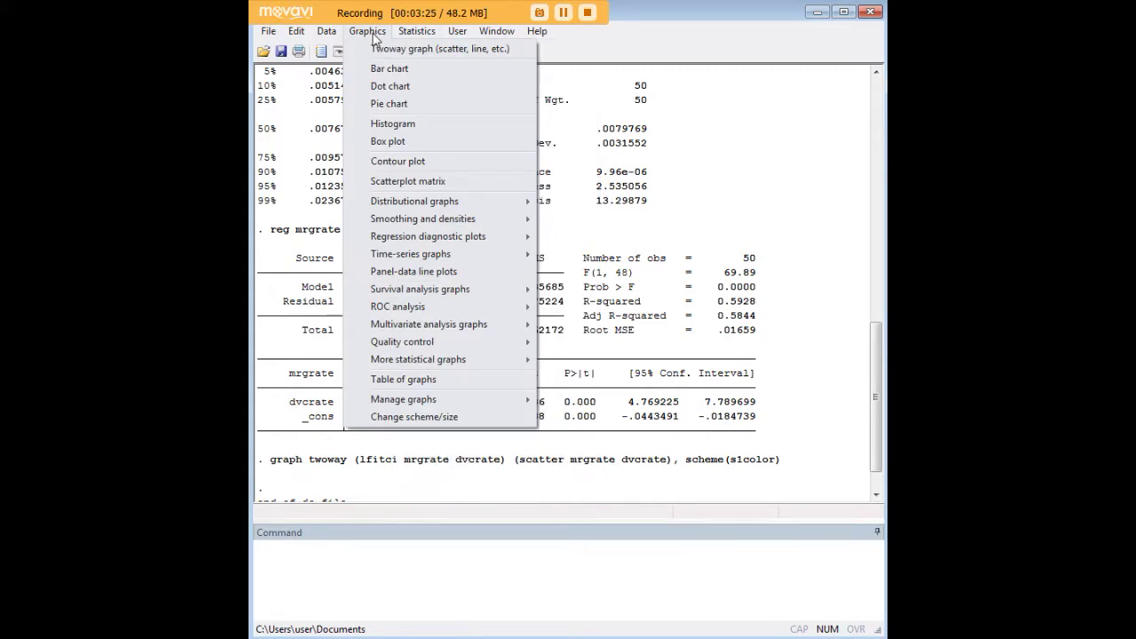
pyautogui.moveTo(627, 272); pyautogui.dragTo(640, 274)
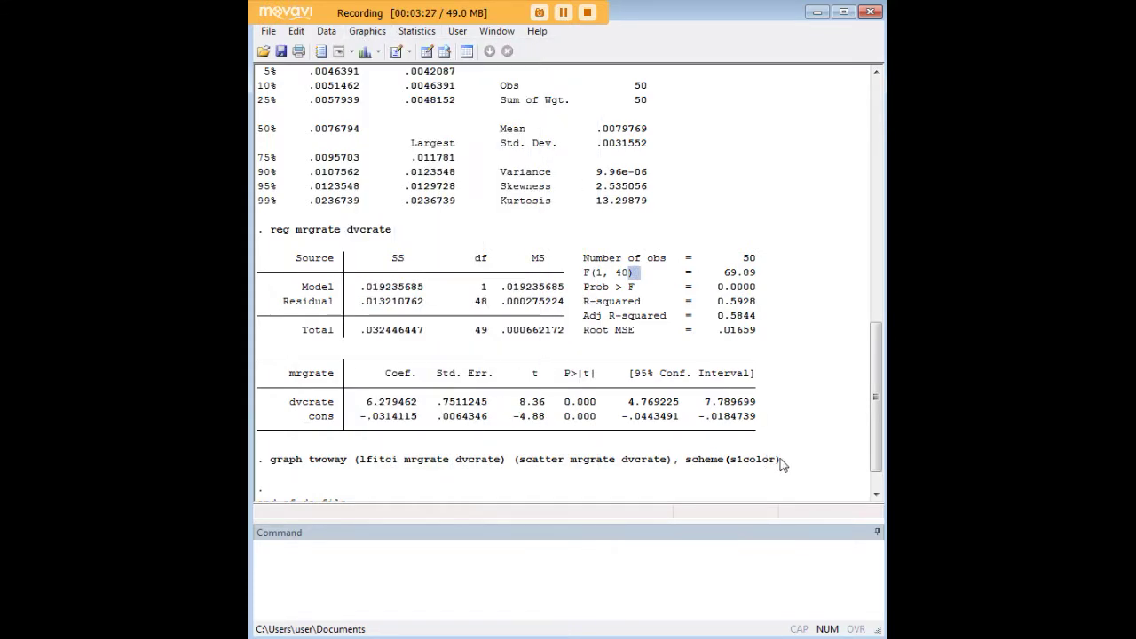
# Scroll the Results to the graph twoway command and highlight that line.
pyautogui.moveTo(780, 463); pyautogui.dragTo(532, 460)
pyautogui.scroll(-1, 387, 93)
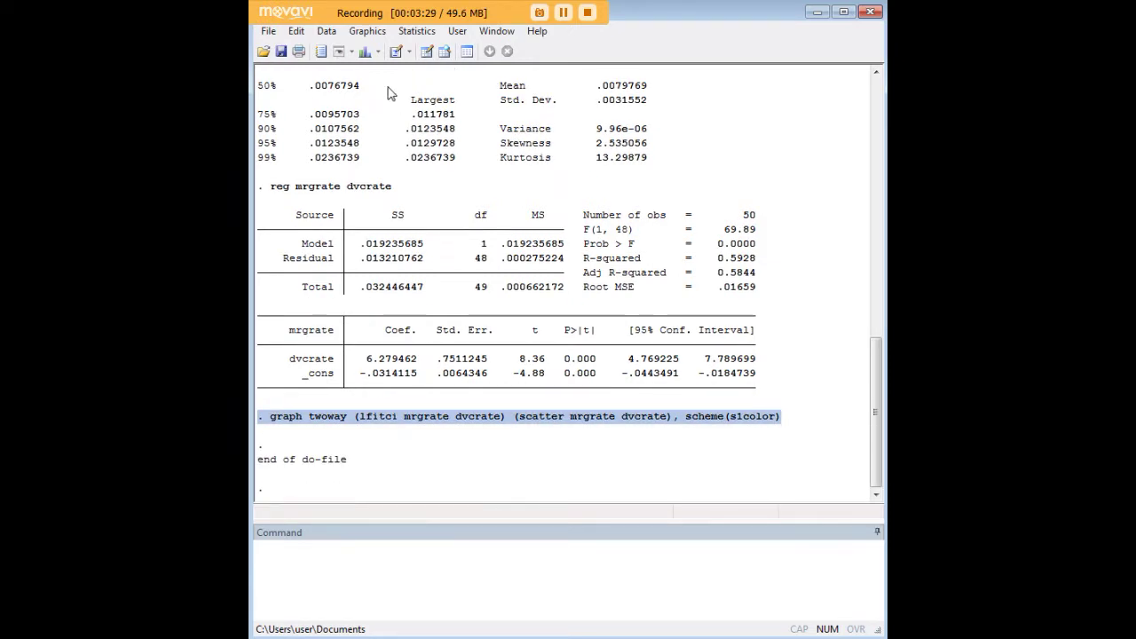
pyautogui.moveTo(757, 423); pyautogui.dragTo(275, 427)
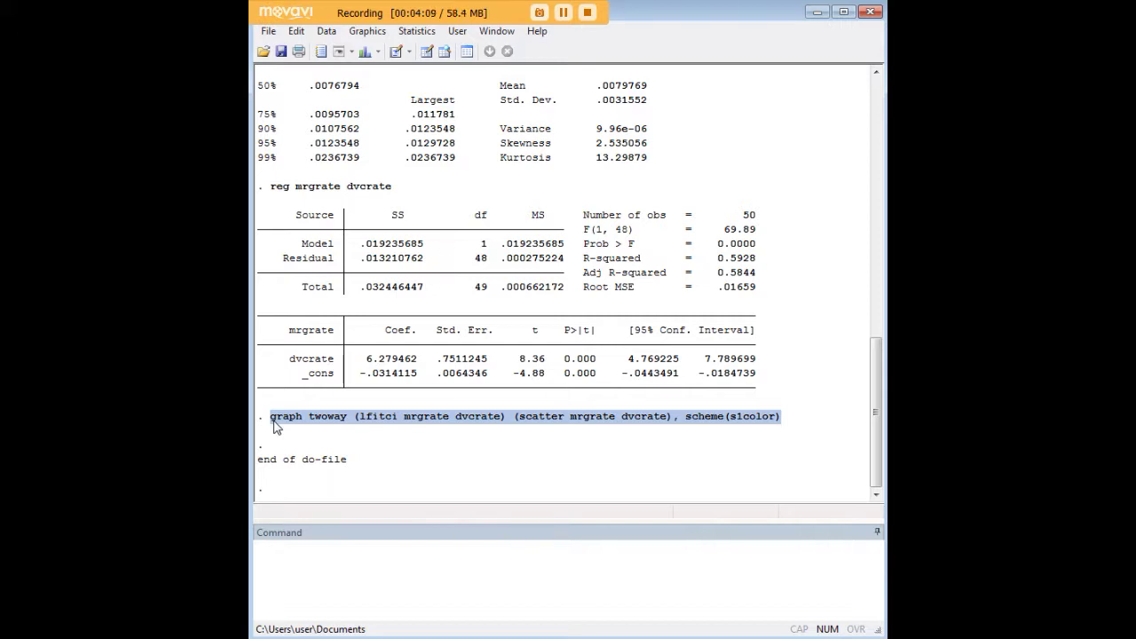
pyautogui.click(483, 580)
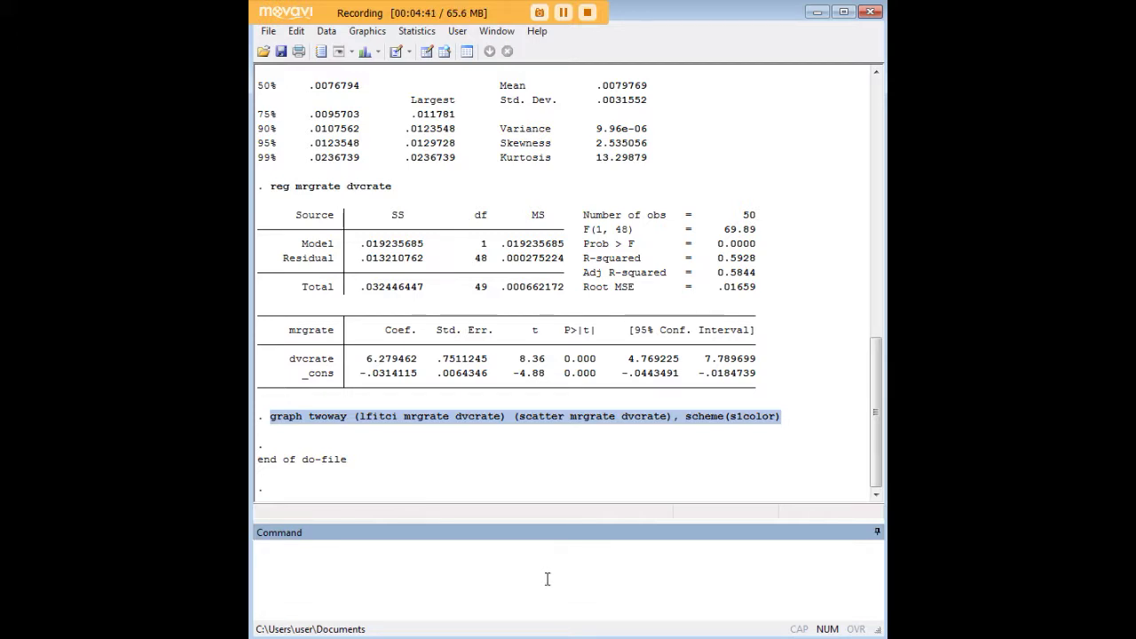
# Re-highlight the lfitci-plus-scatter graph twoway command line in the Results window.
pyautogui.click(826, 428)
pyautogui.moveTo(785, 417); pyautogui.dragTo(275, 423)
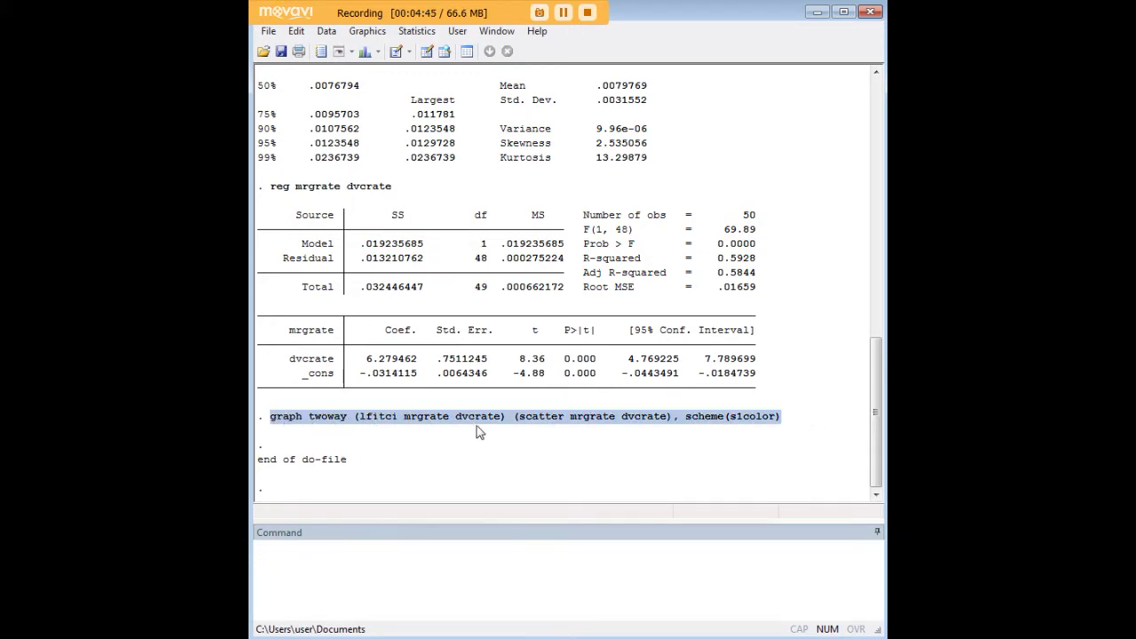